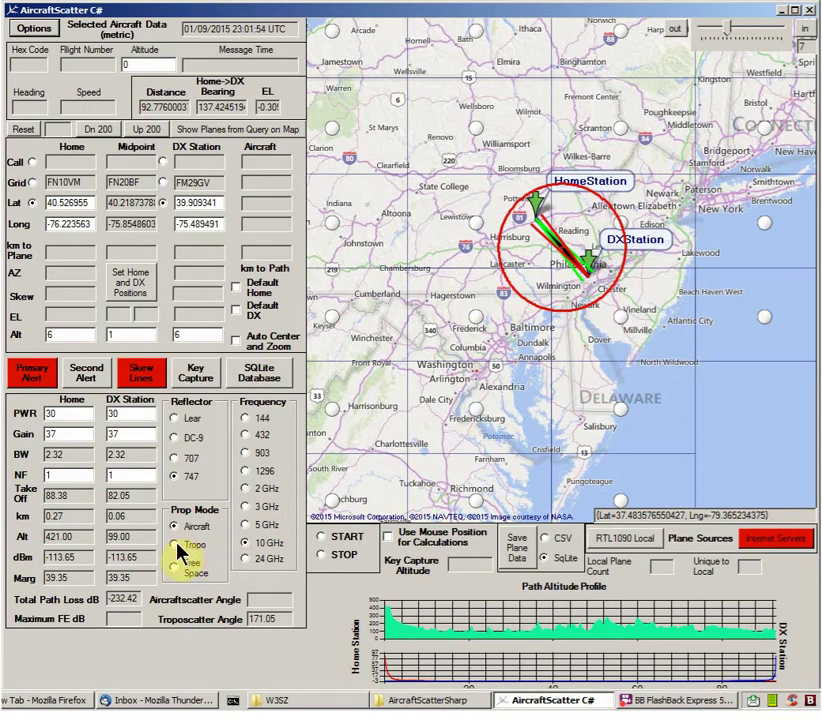
Set the propagation mode to Tropo and turn on key capture
left_click(175, 545)
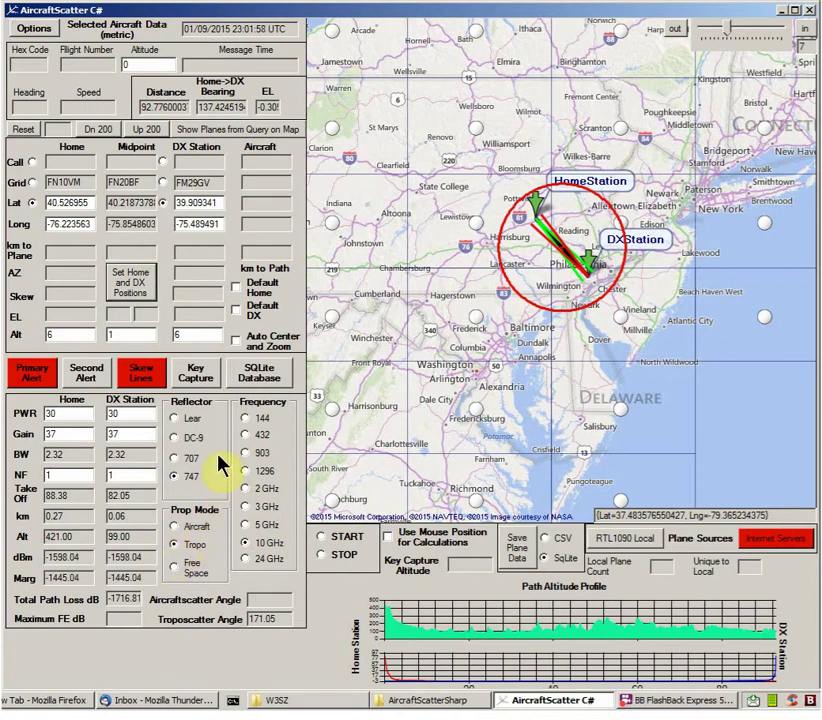
left_click(200, 373)
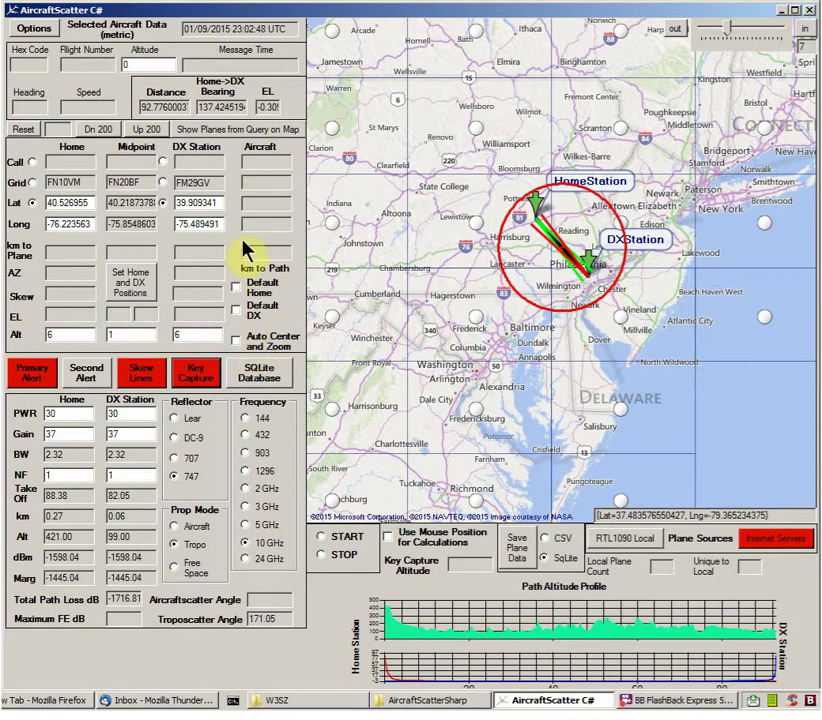
Examine the home and DX station mast heights in the Home Location options and accept the dialog
left_click(43, 32)
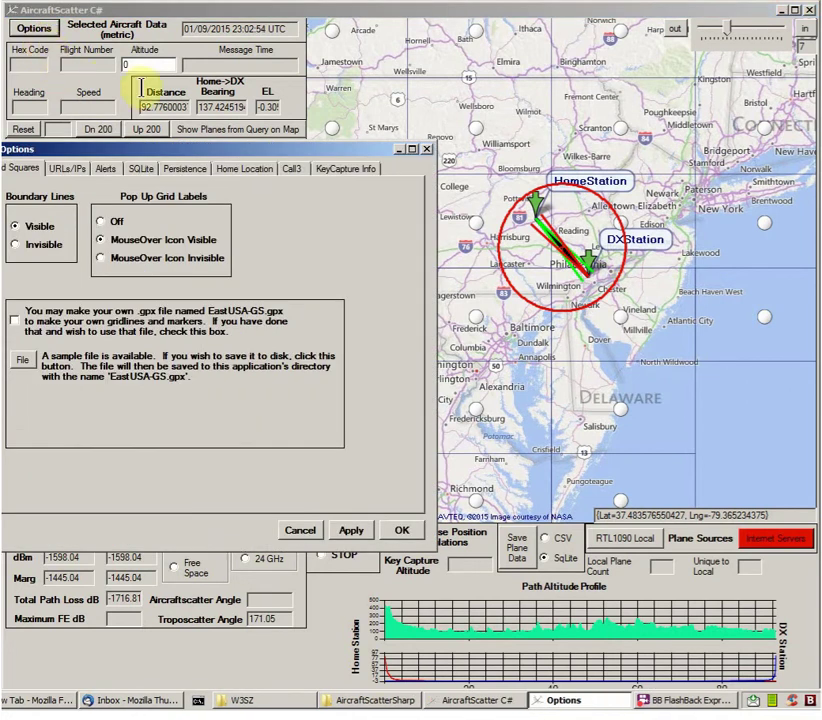
left_click(235, 170)
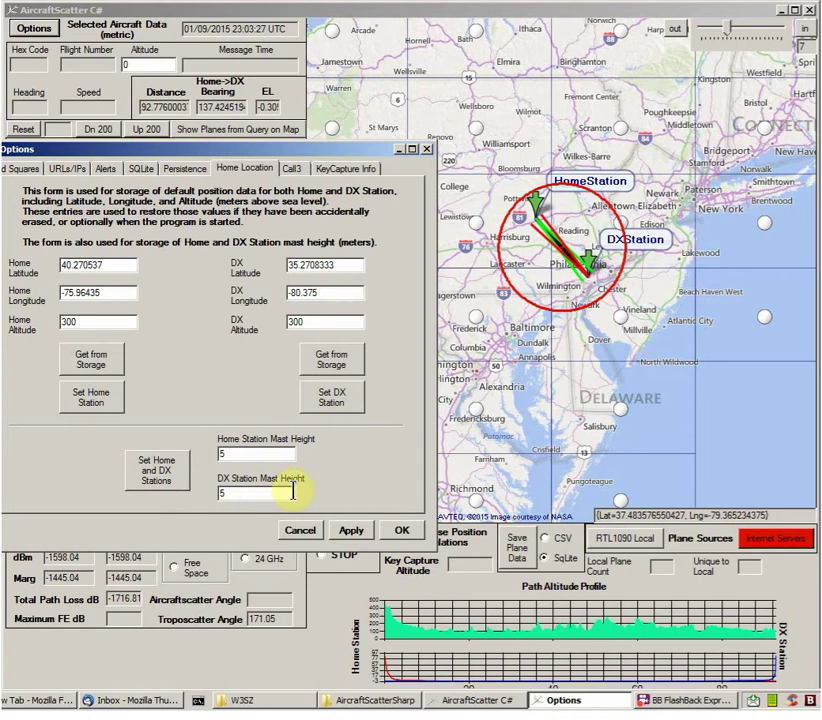
left_click(400, 531)
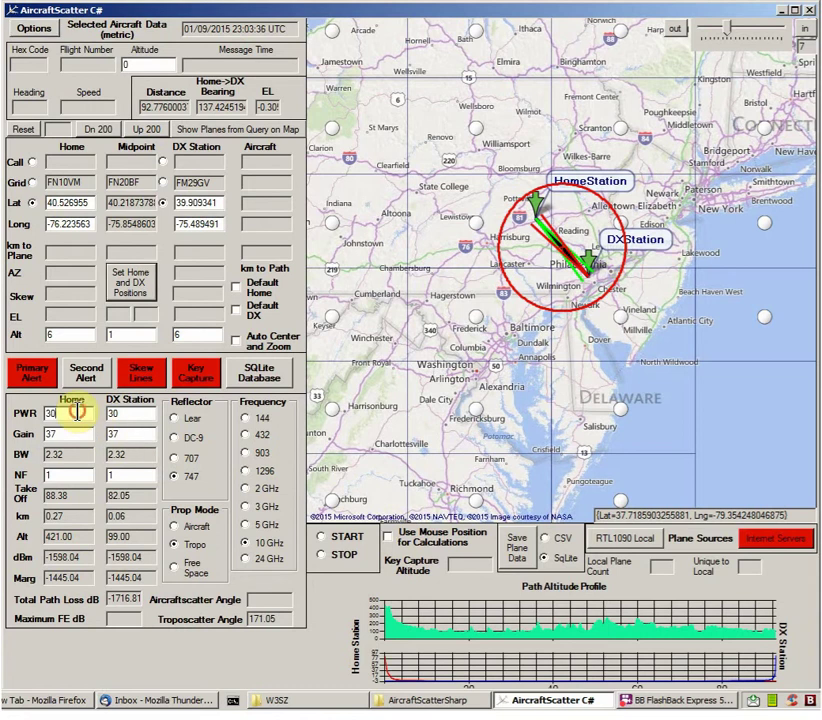
Set the power to 3 and the gain to 31 for both the home and DX stations
key("BackSpace")
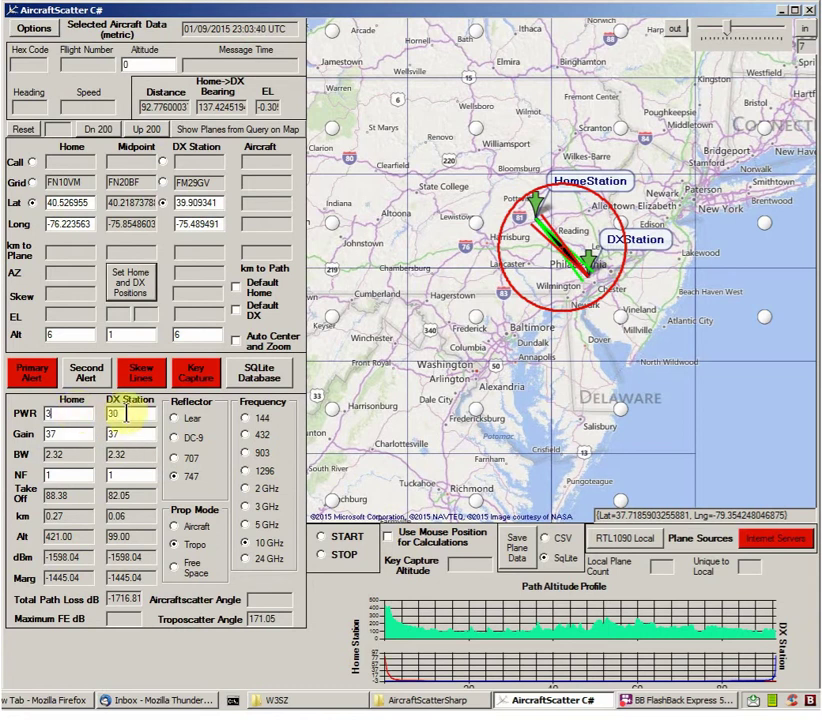
key("BackSpace")
left_click(75, 432)
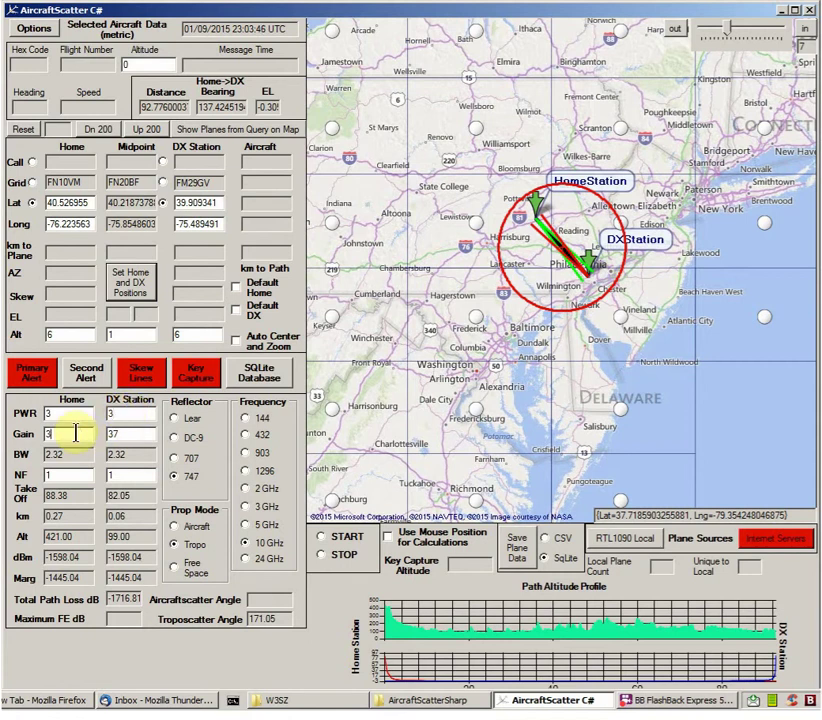
key("BackSpace")
type("1")
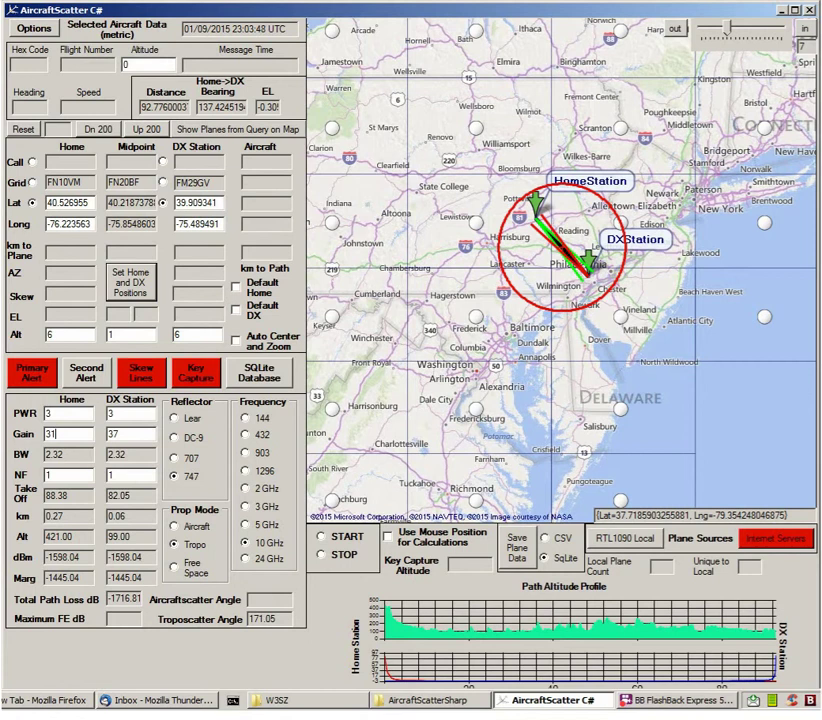
left_click(123, 432)
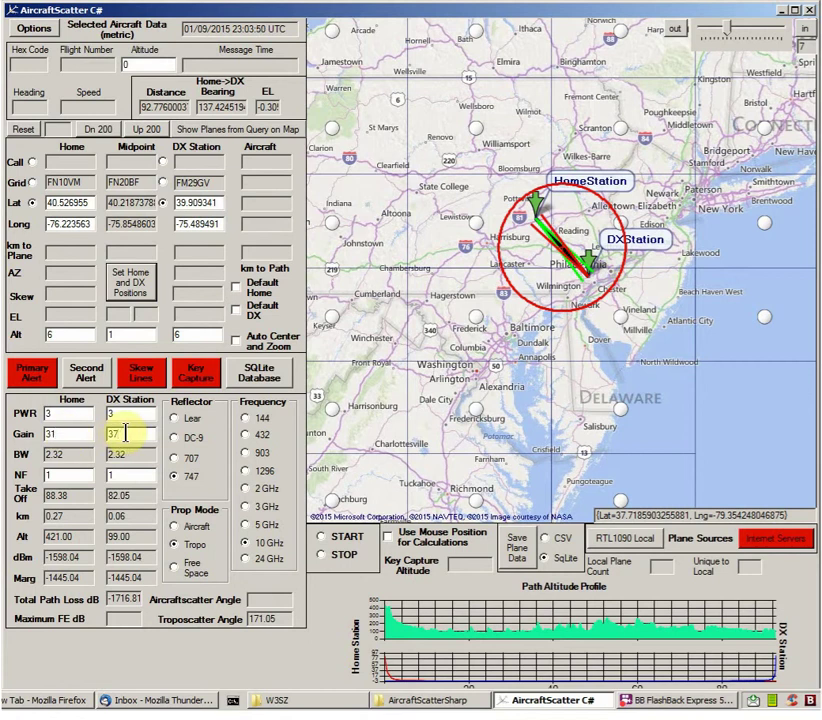
key("BackSpace")
type("1")
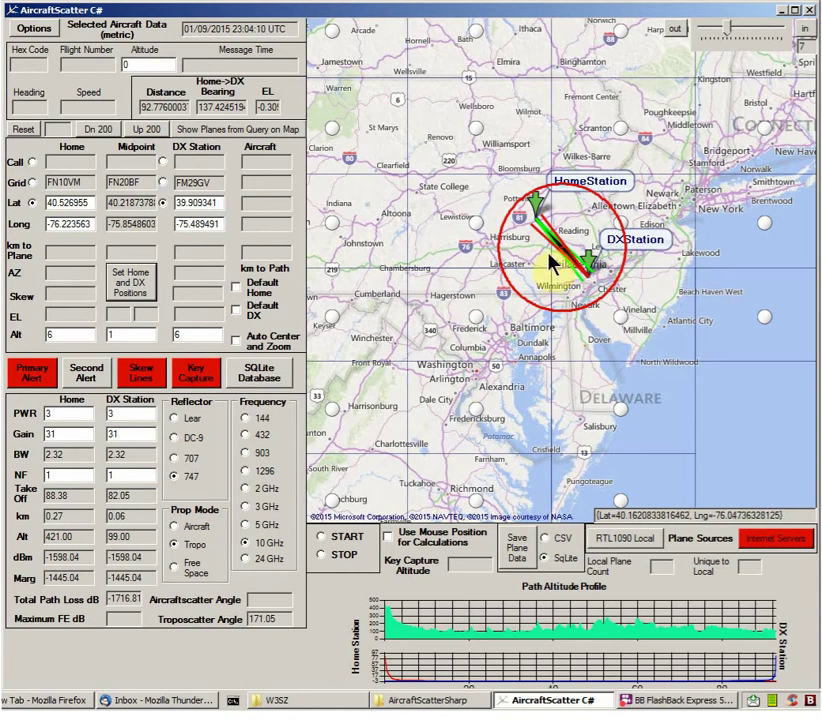
Capture a home station position on the ridge east of its marker, about latitude 40.5339, longitude -76.1703, with a key capture altitude of 504
left_click(808, 38)
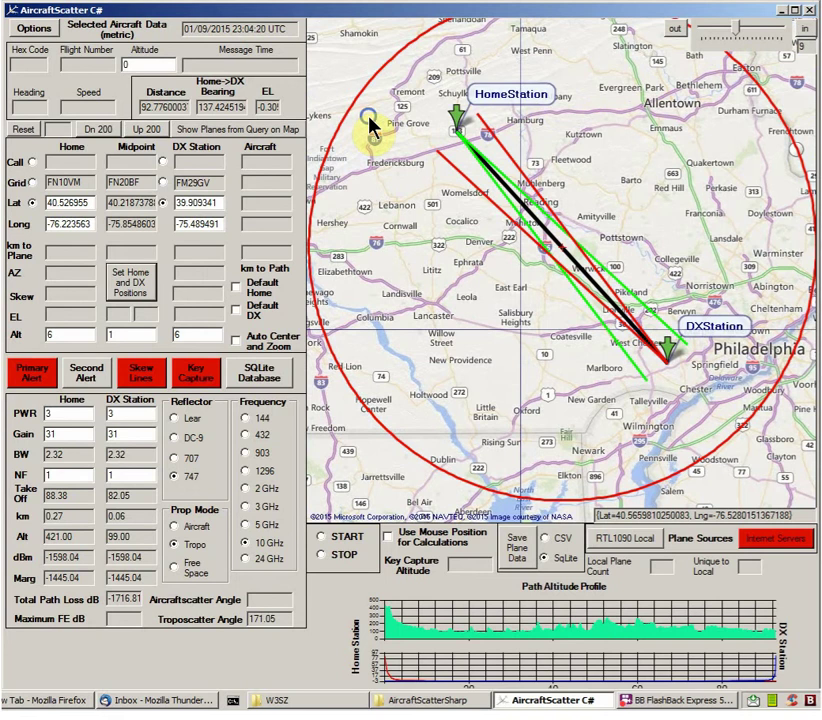
left_click_drag(372, 125, 481, 253)
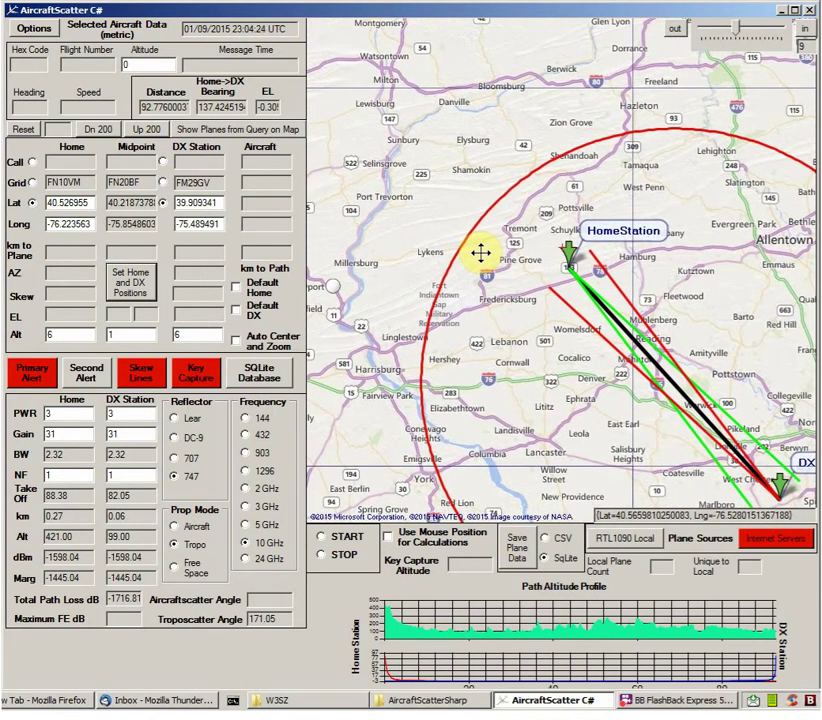
left_click(804, 32)
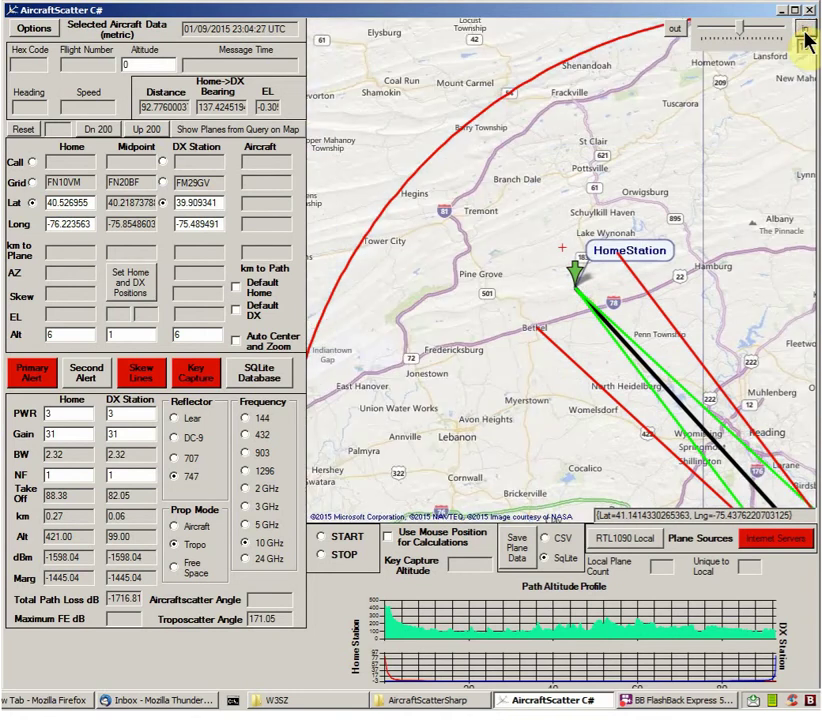
left_click(804, 32)
left_click_drag(664, 174, 642, 111)
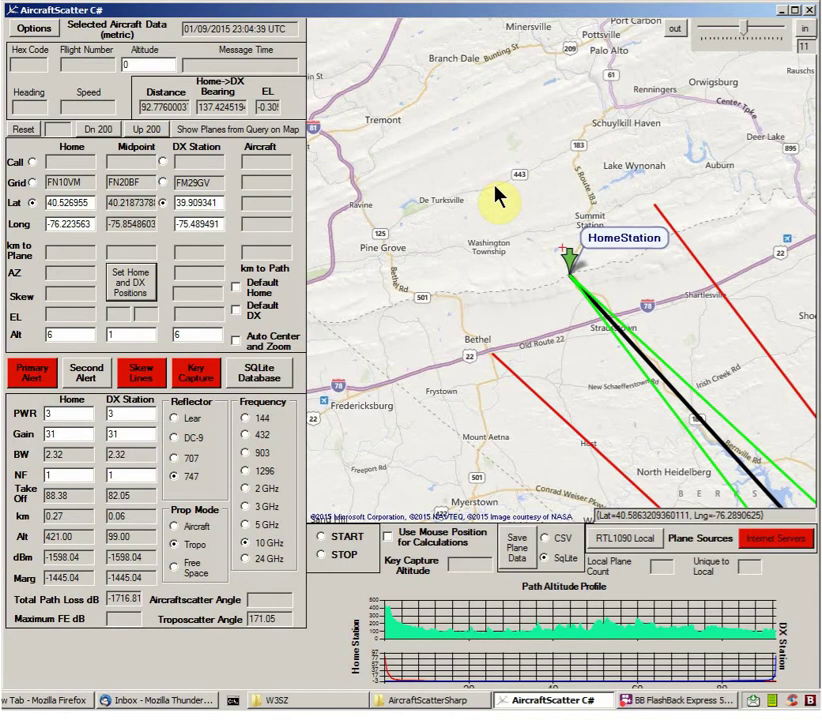
left_click(804, 36)
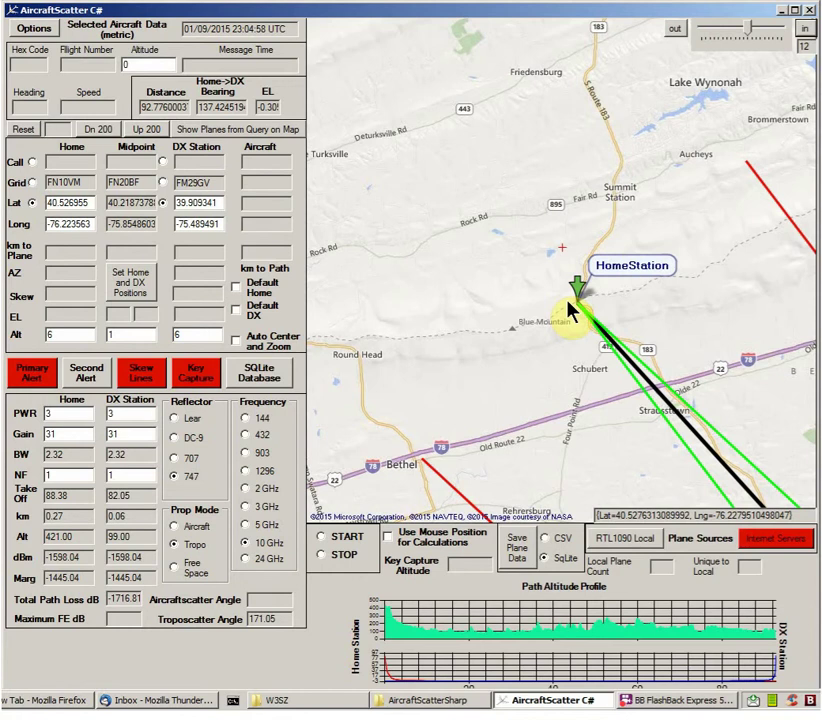
type("450")
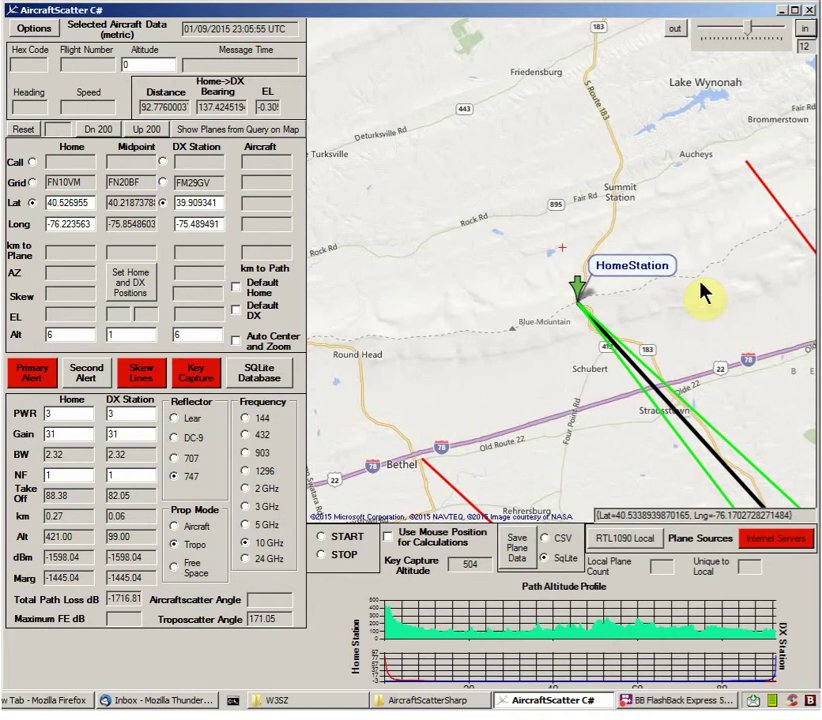
key("h")
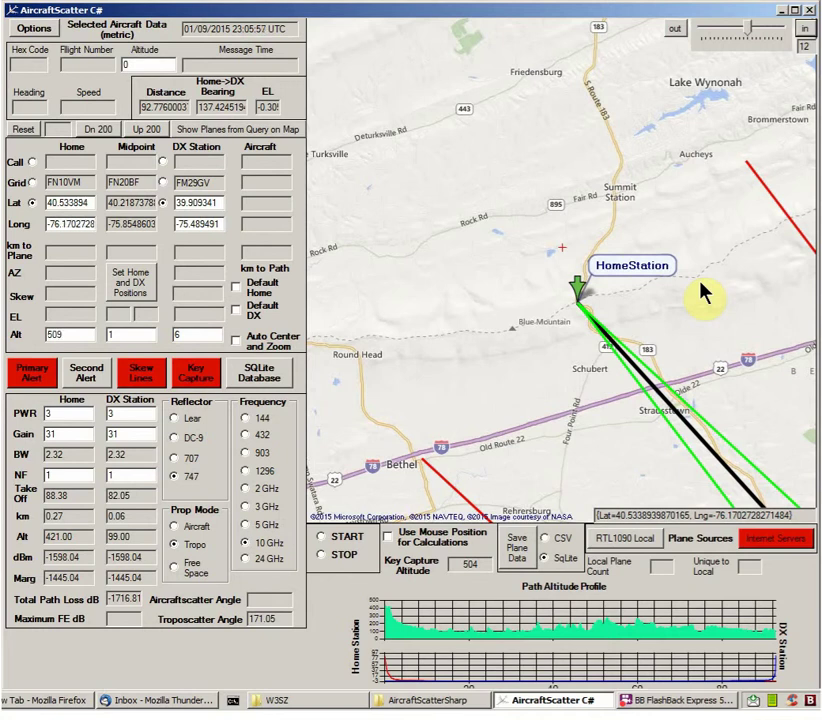
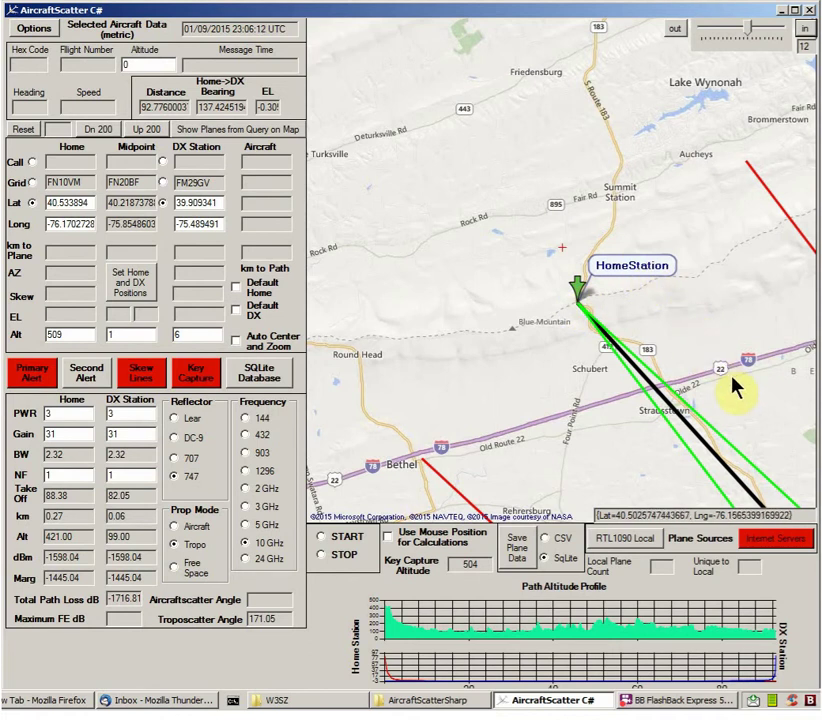
Capture a DX station position northwest of its marker near Gradyville, about latitude 39.9408, longitude -75.5032, with a key capture altitude of 135
left_click_drag(739, 385, 367, 15)
right_click(367, 15)
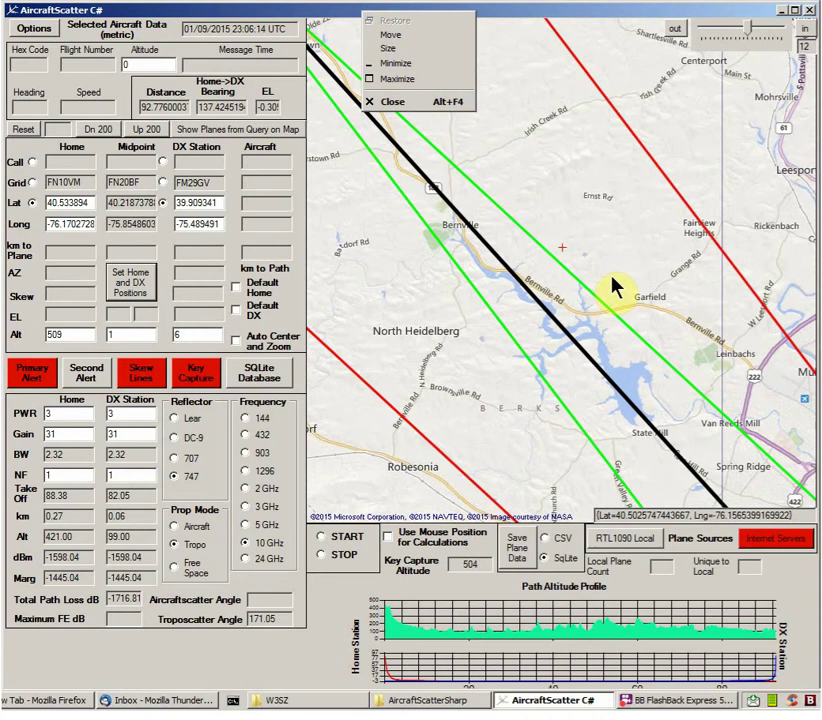
left_click(697, 367)
left_click_drag(697, 367, 469, 49)
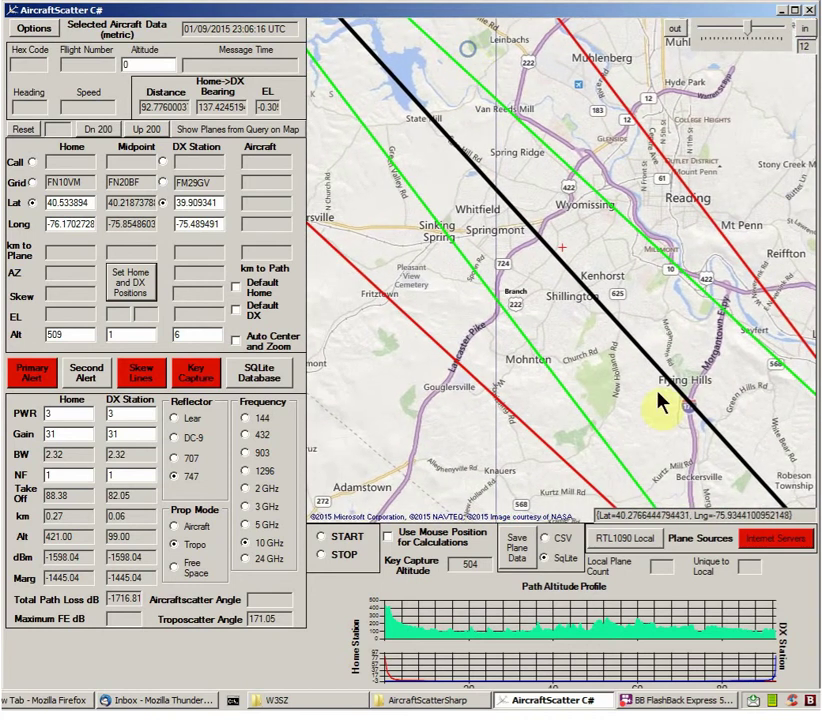
left_click_drag(703, 434, 463, 80)
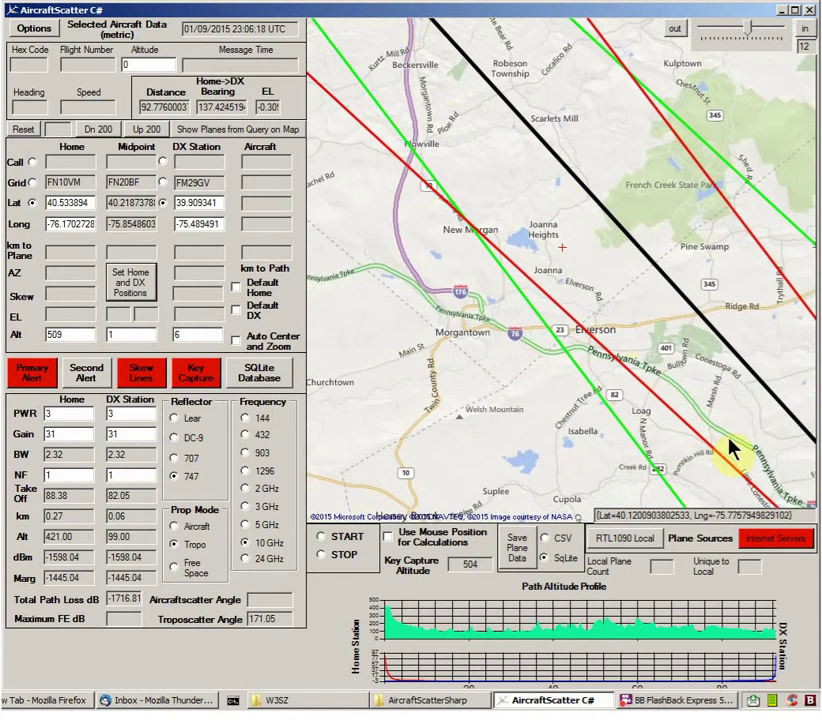
left_click_drag(730, 440, 407, 138)
left_click_drag(650, 340, 344, 44)
left_click_drag(670, 283, 525, 113)
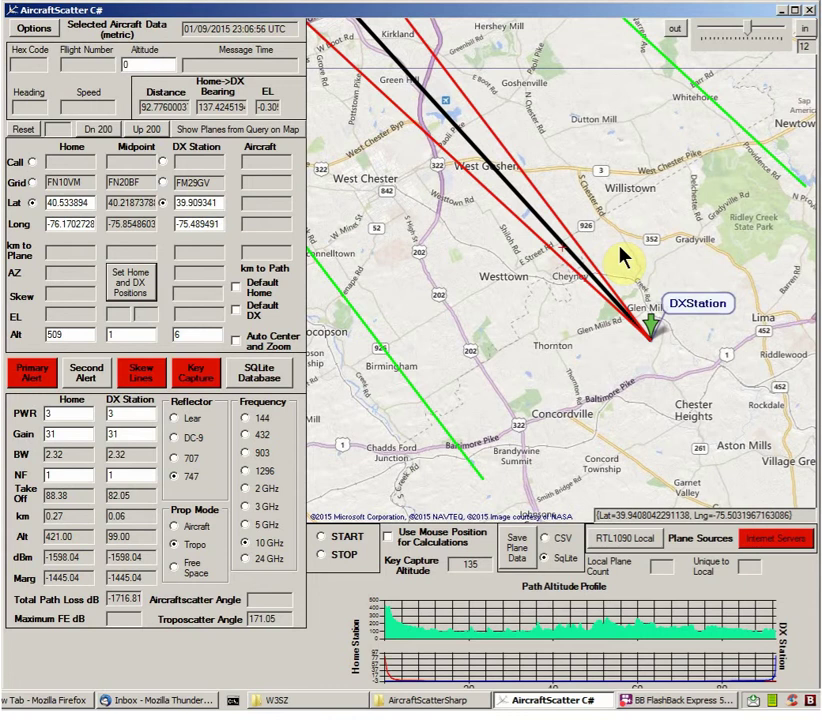
left_click(620, 256)
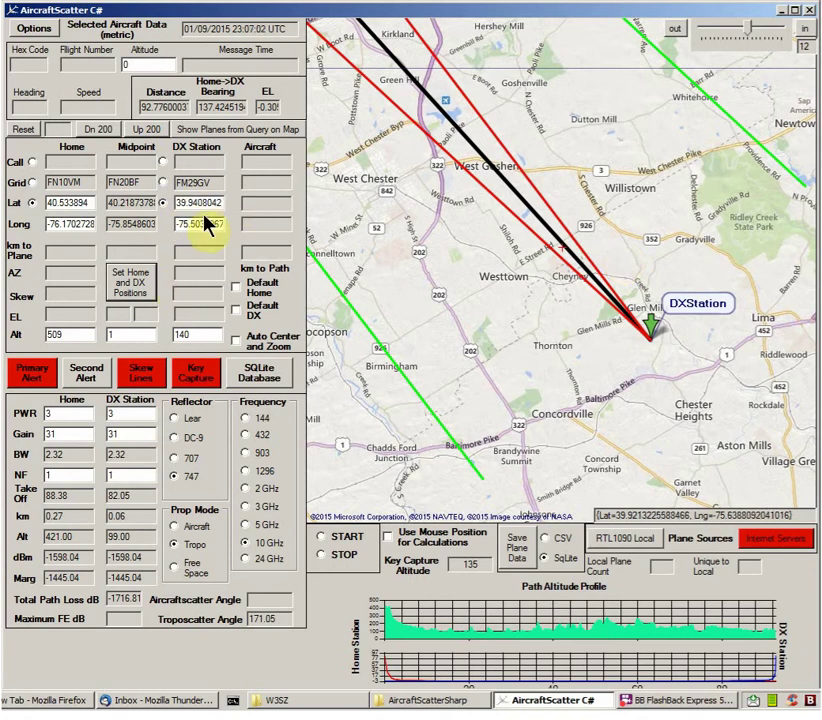
Apply the captured home and DX positions to recalculate the path
left_click(137, 288)
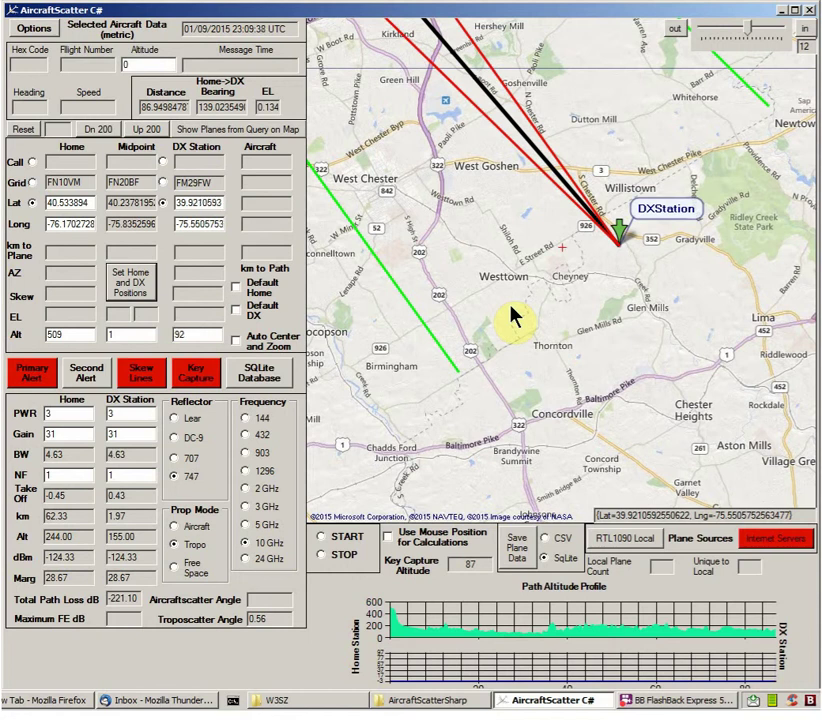
left_click(128, 280)
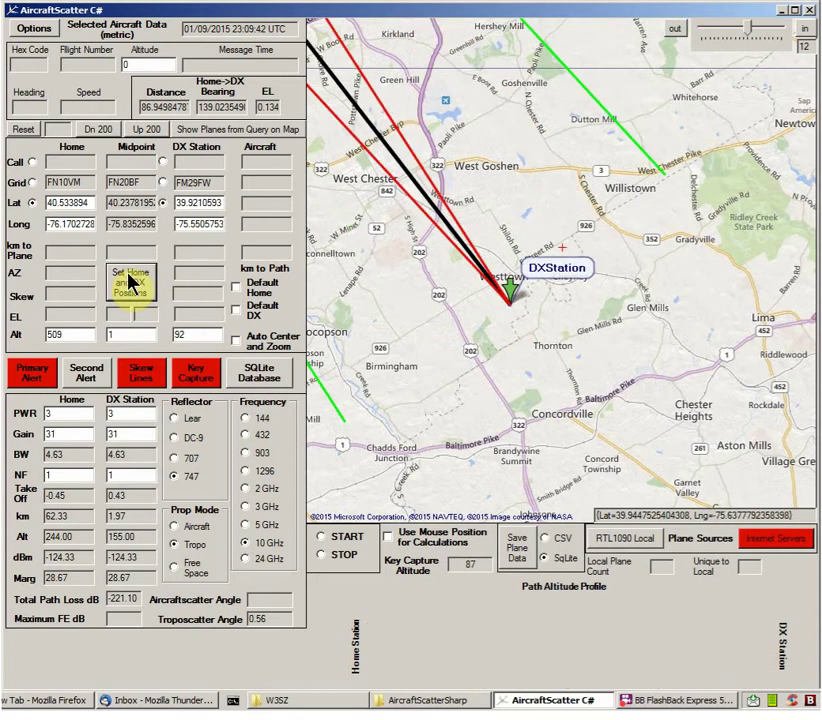